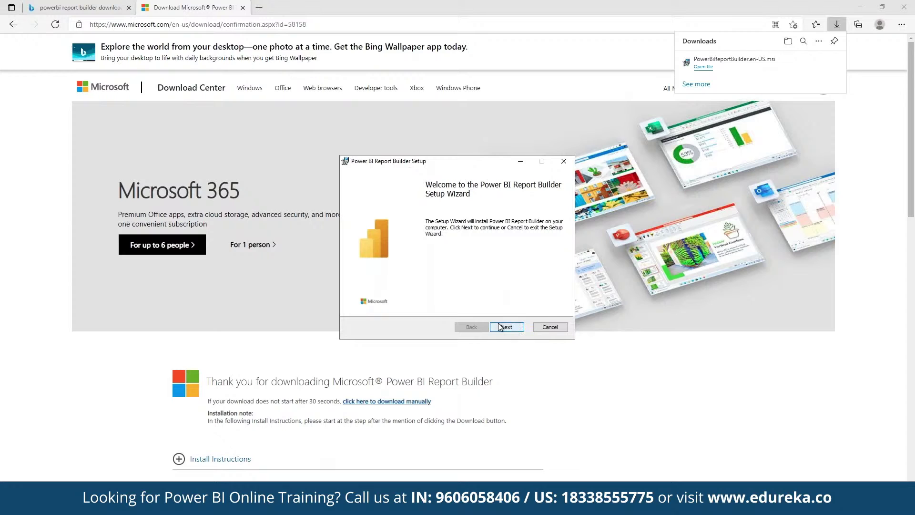
Run the PowerBIReportBuilder.en-US.msi setup, accepting the licence, then search Windows for 'power bi'.
left_click(499, 327)
left_click(437, 303)
left_click(492, 326)
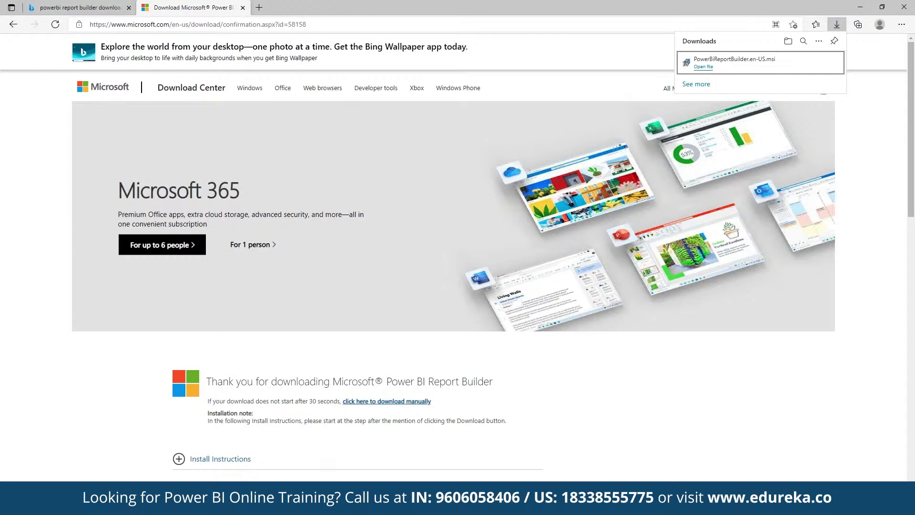
key("super")
type("power bi")
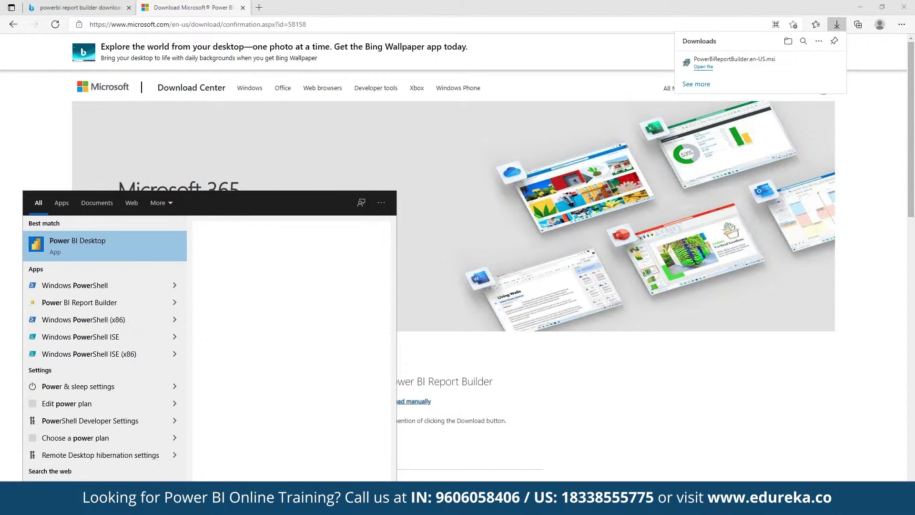
Launch Power BI Report Builder and start a report with the Table or Matrix Wizard.
left_click(74, 285)
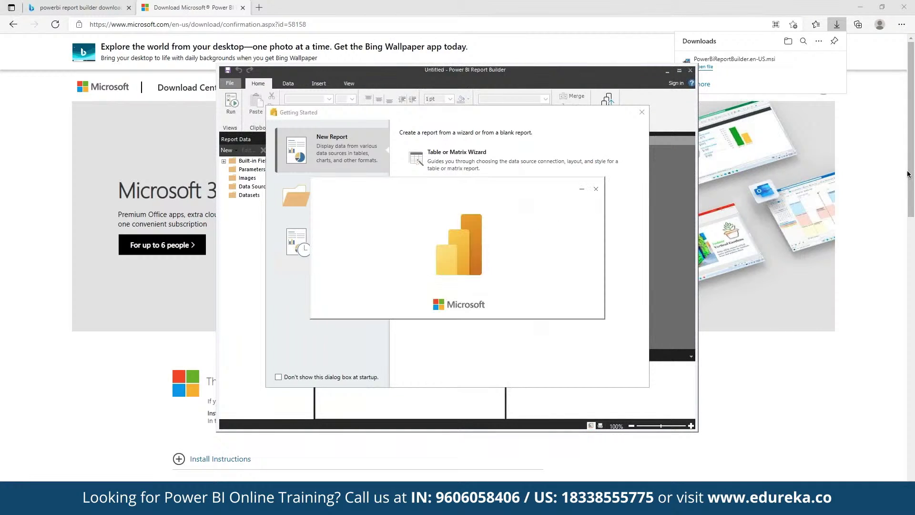
left_click(563, 158)
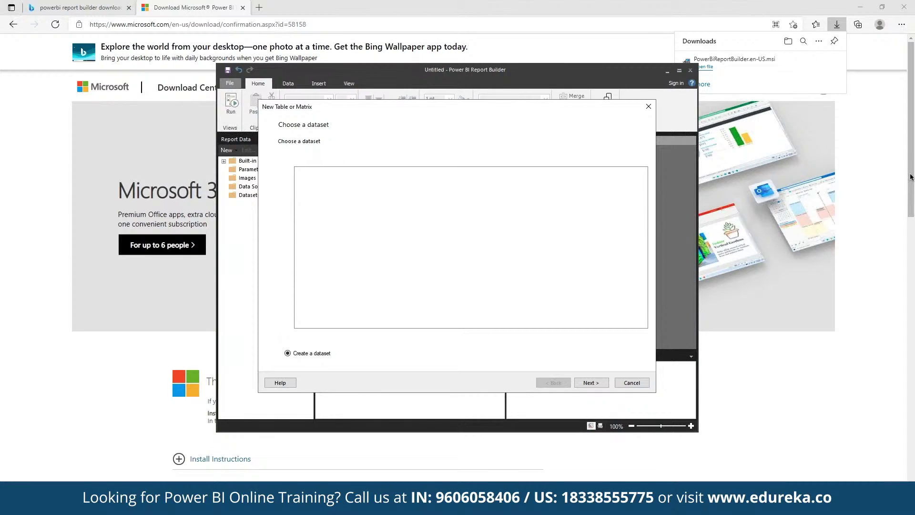
Keep 'Create a dataset' and start defining a new data source, DataSource1.
key("Return")
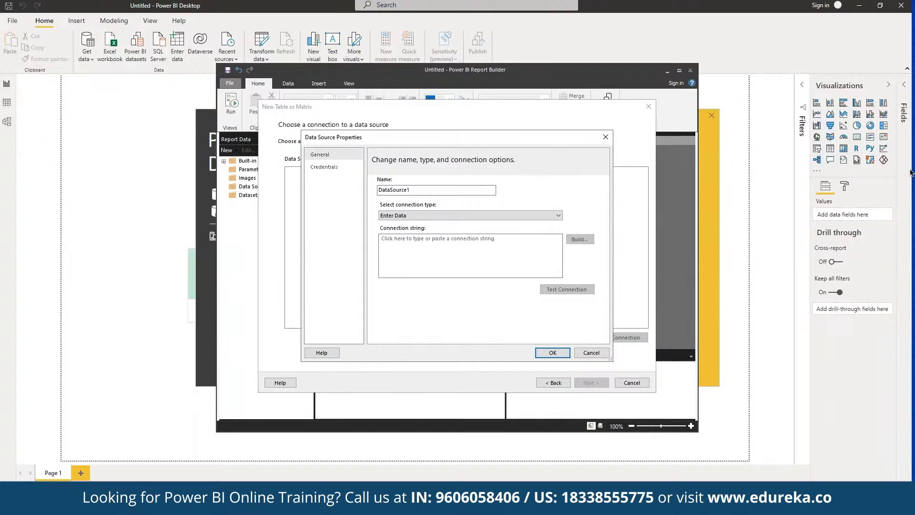
left_click(436, 215)
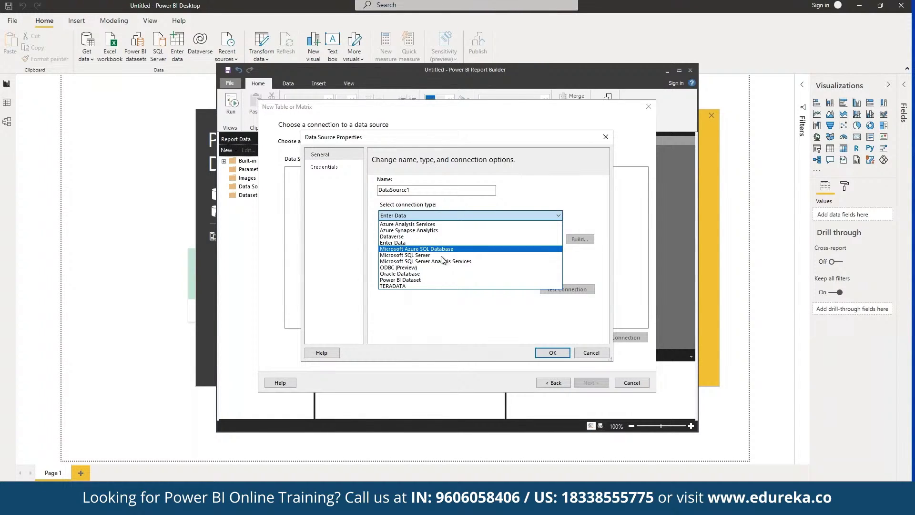
Set DataSource1 to Power BI Dataset, sign in with the account credentials, and select Contoso Sales for Power BI Designer.
left_click(421, 280)
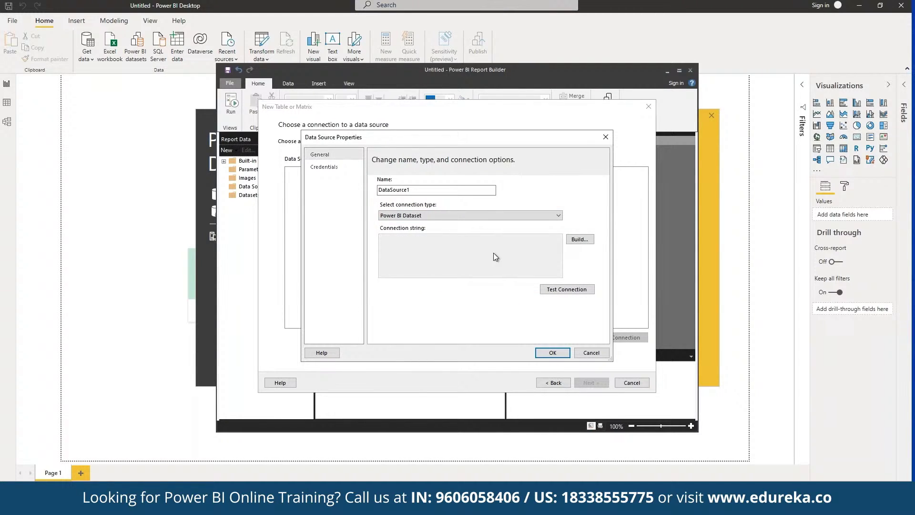
left_click(585, 240)
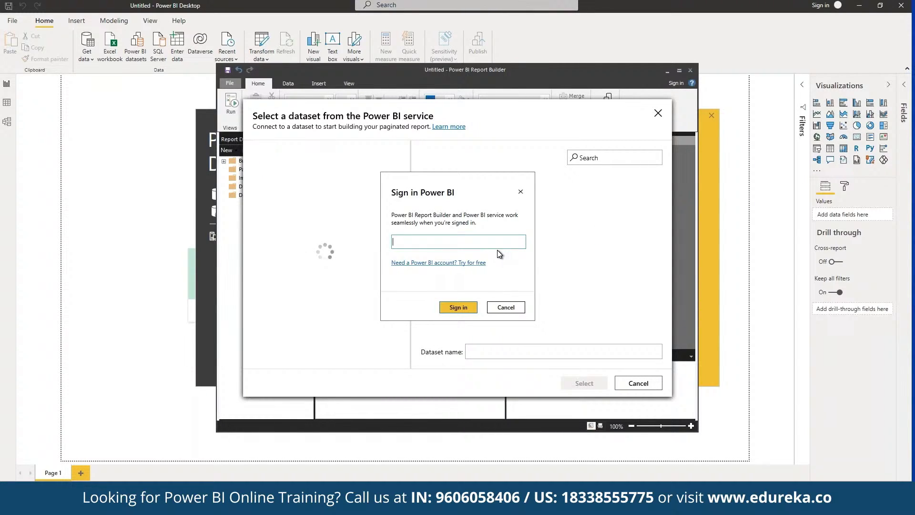
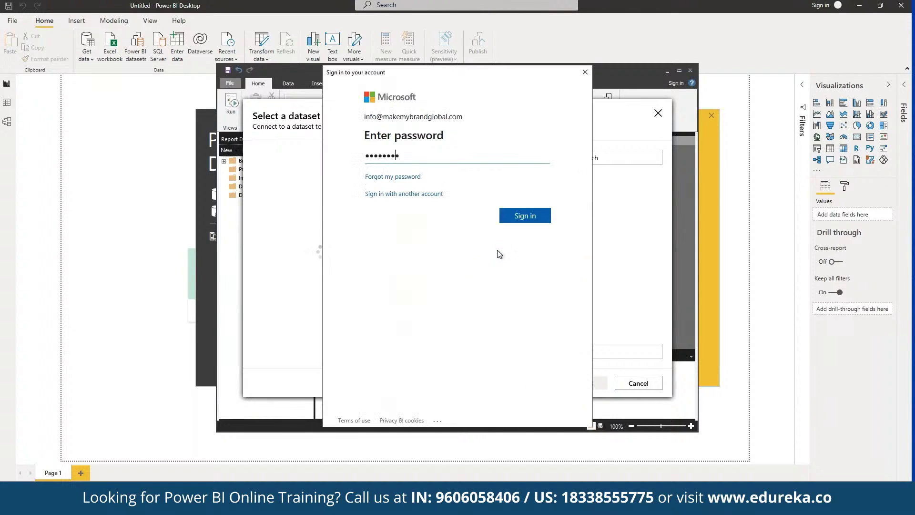
type("*")
key("Return")
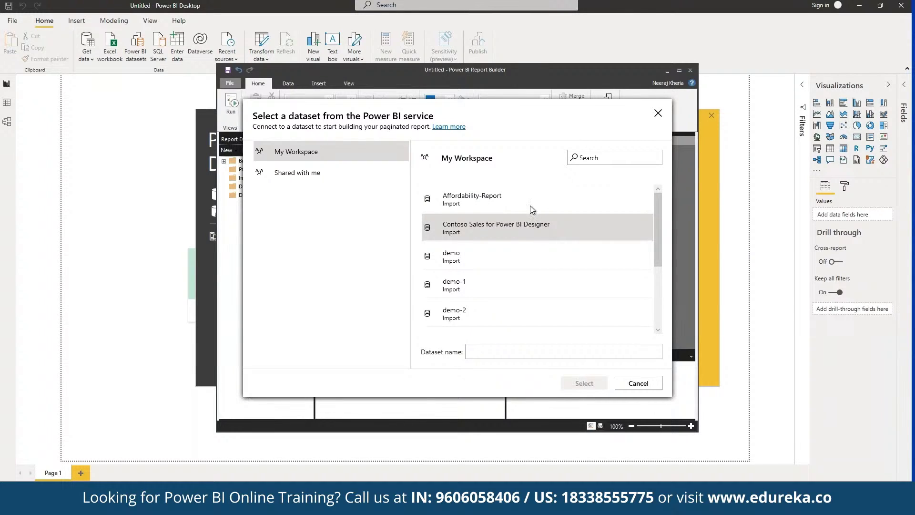
left_click(536, 237)
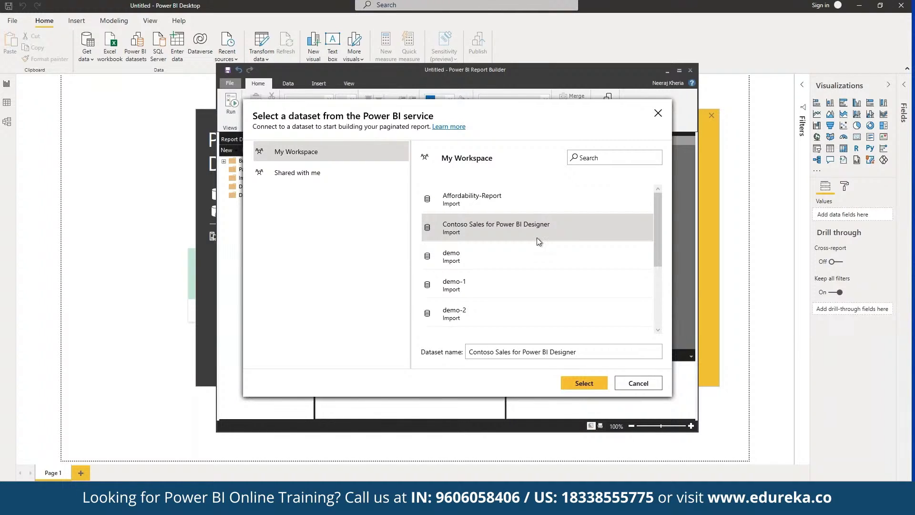
left_click(585, 384)
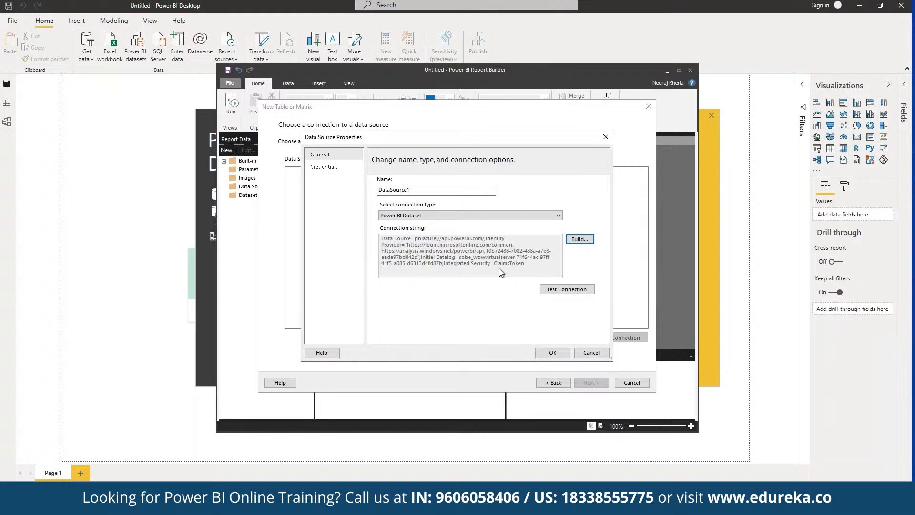
Test DataSource1's connection successfully and save it in Data Source Properties.
left_click(571, 291)
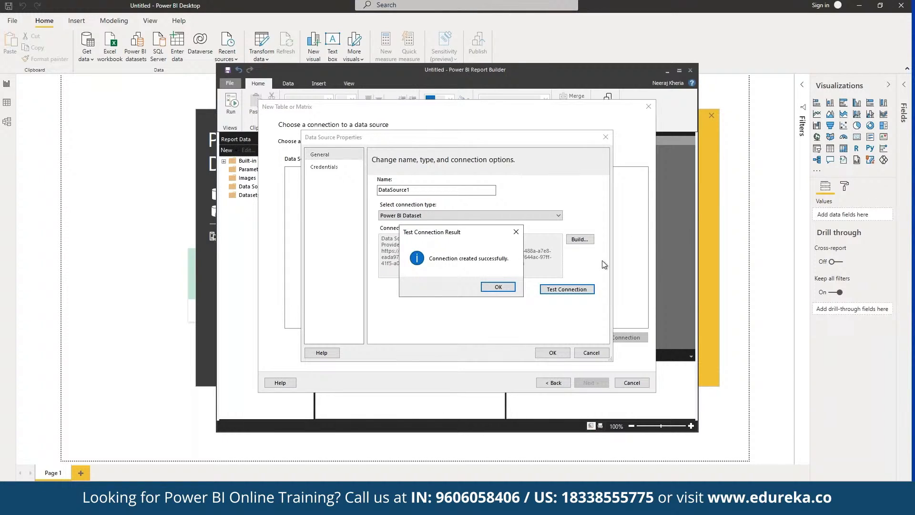
left_click(489, 288)
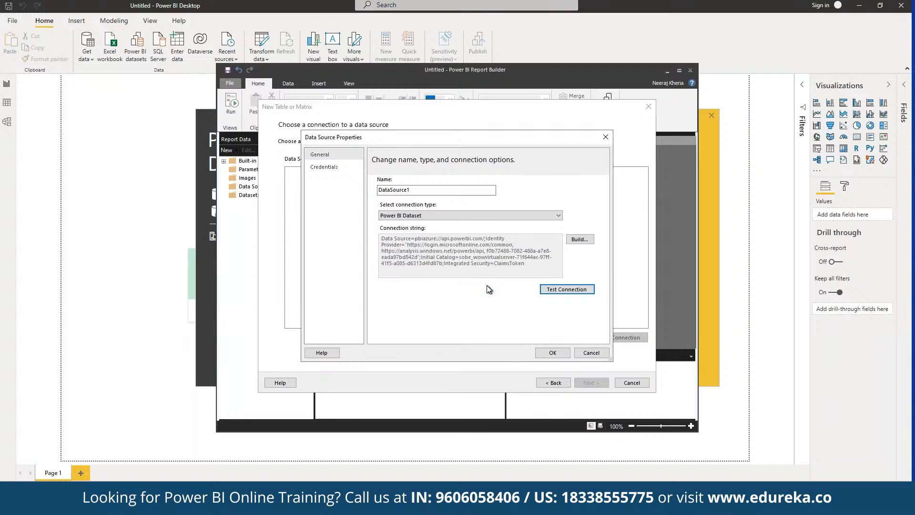
left_click(552, 354)
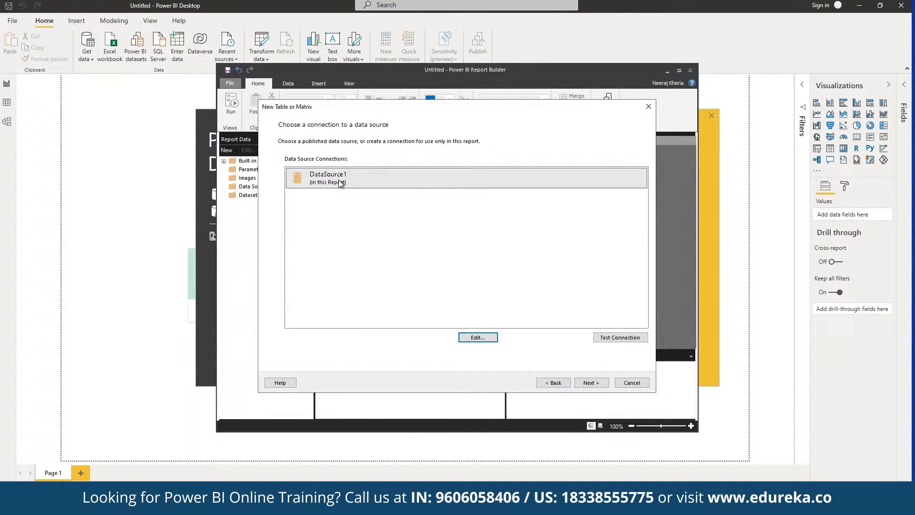
Continue with DataSource1 selected to the Design a query page.
left_click(585, 385)
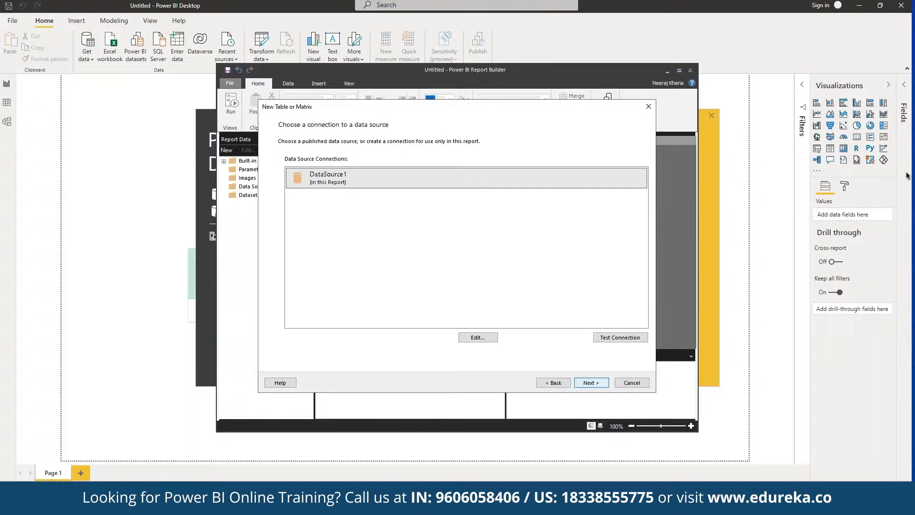
key("Return")
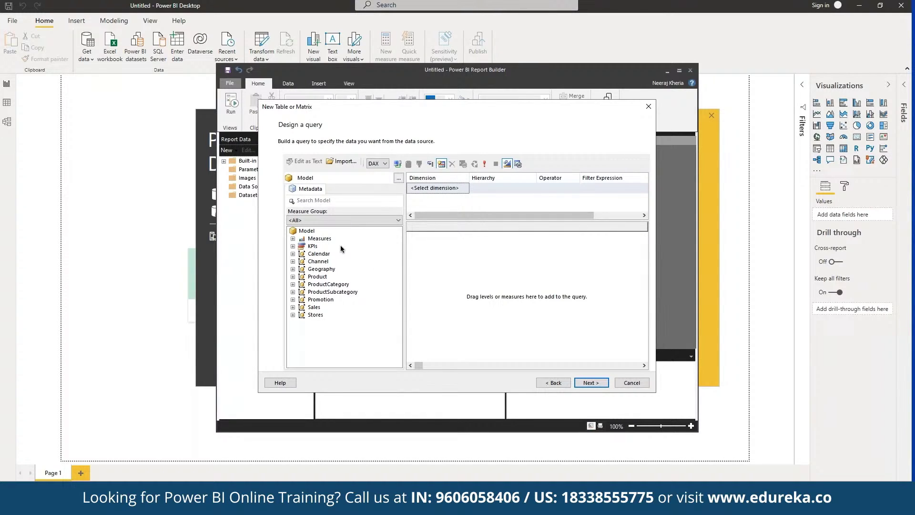
Drag the Channel dimension and its fields from the Metadata tree into the query pane.
left_click(324, 262)
left_click_drag(318, 262, 903, 175)
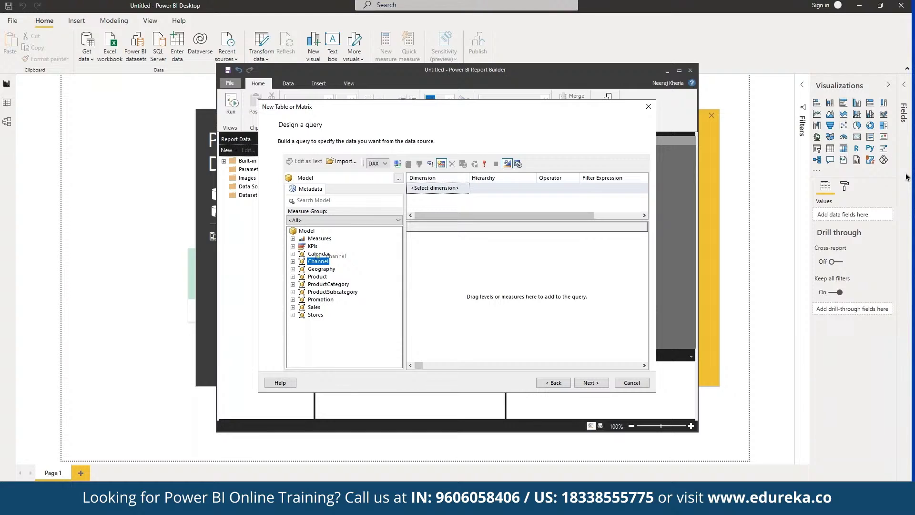
left_click_drag(318, 256, 523, 276)
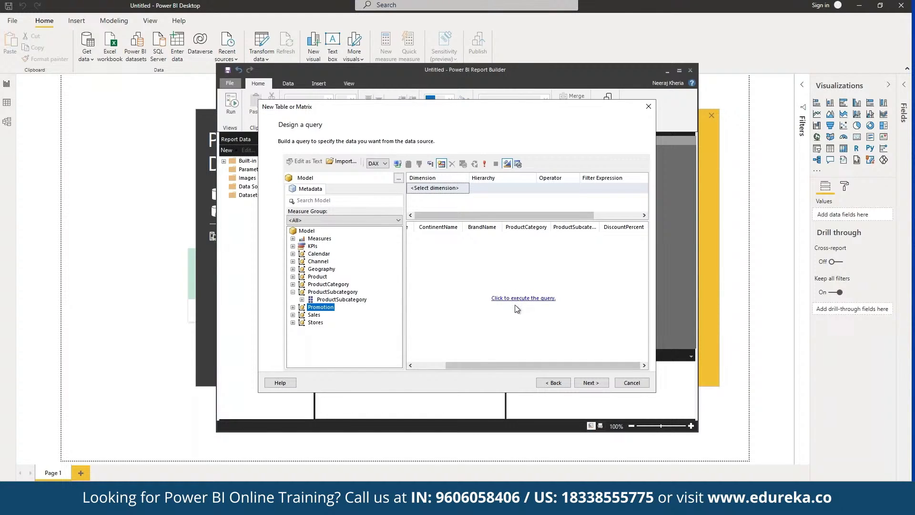
Execute the query and move past the layout, keeping subtotals and grand totals, to the preview.
left_click(543, 299)
left_click(529, 302)
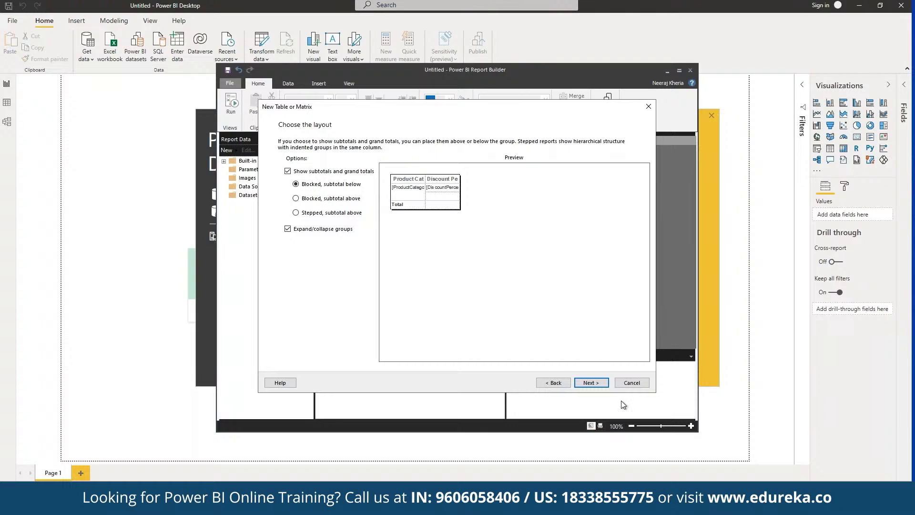
left_click(591, 383)
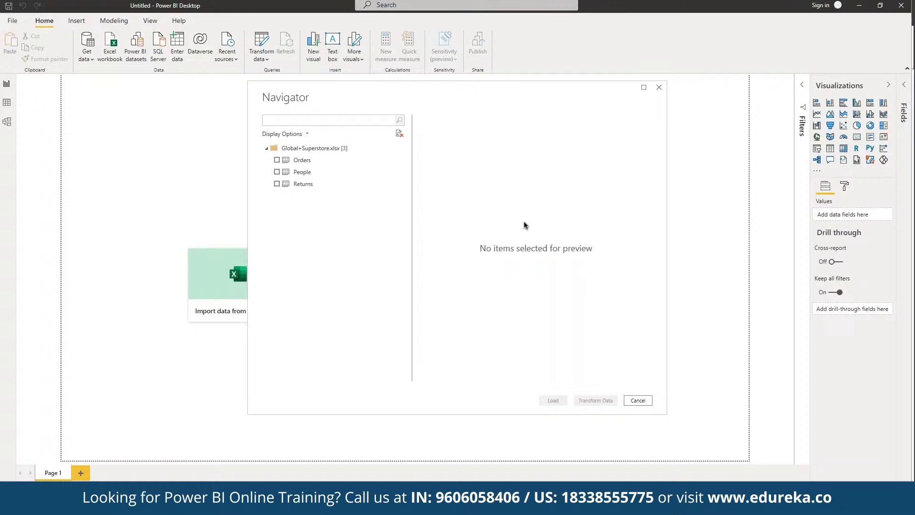
Load the Orders sheet of Global+Superstore.xlsx and dismiss the 'Class not registered' error.
left_click(277, 160)
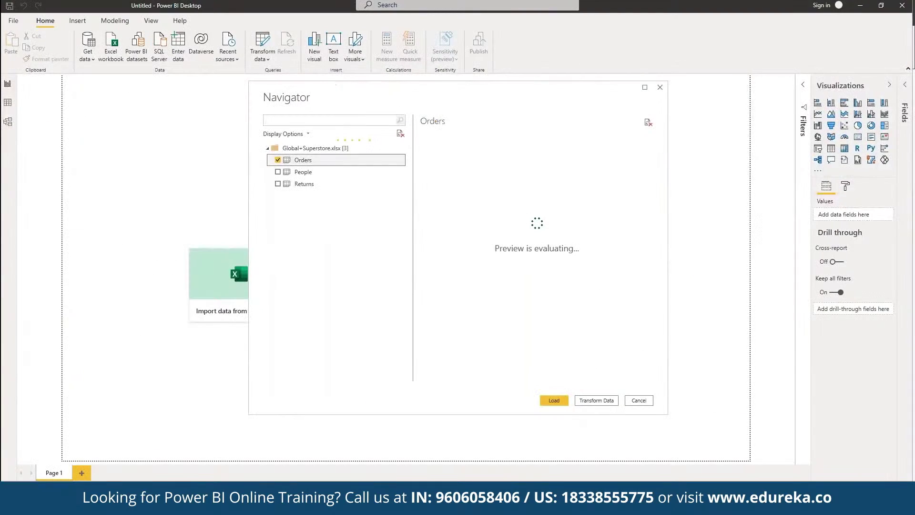
key("ctrl+Up")
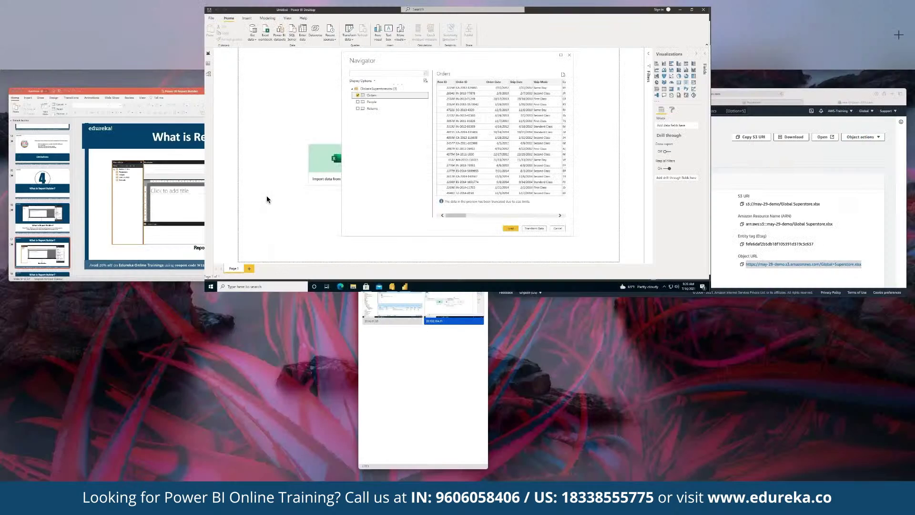
key("ctrl+Up")
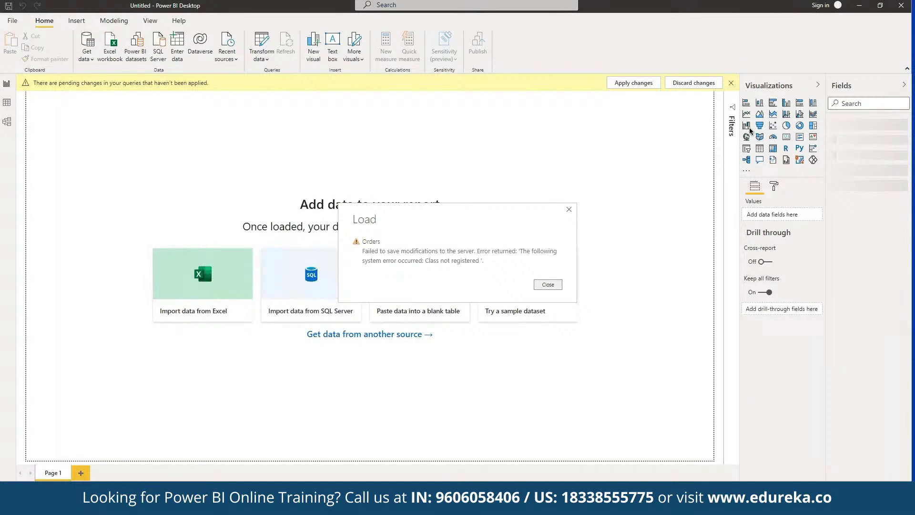
left_click(553, 284)
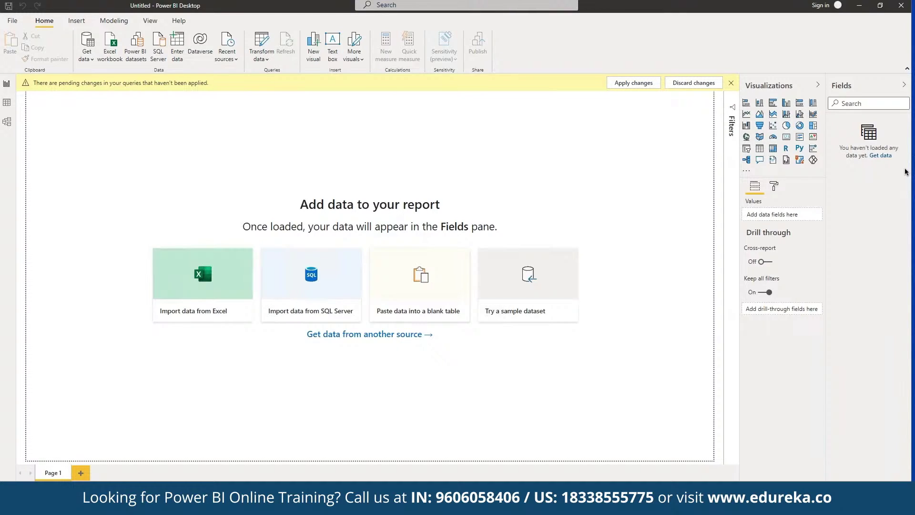
Reconnect to Global+Superstore.xlsx as an Excel Workbook and preview its Orders sheet in Navigator.
left_click(207, 272)
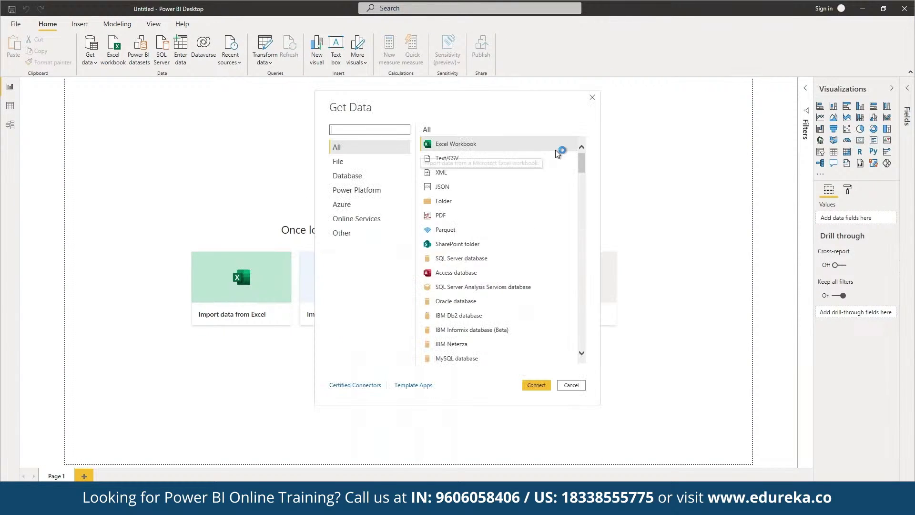
left_click(537, 386)
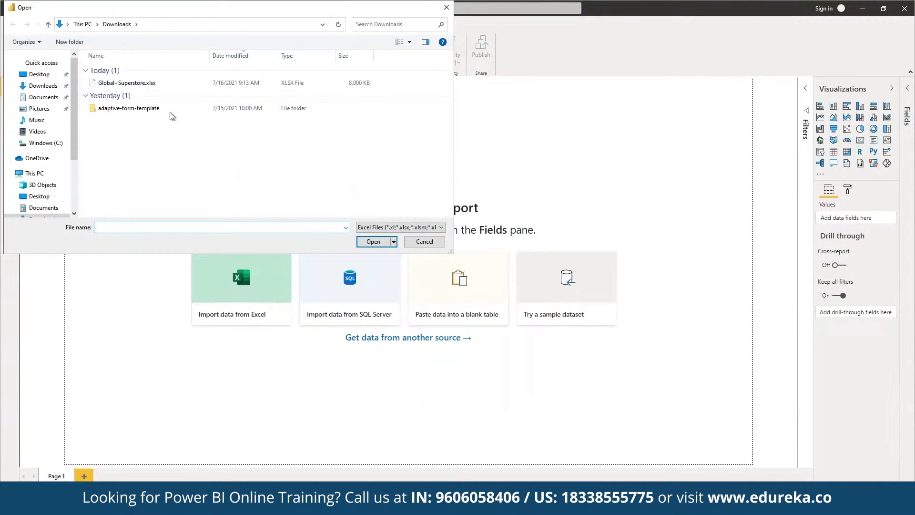
left_click(161, 85)
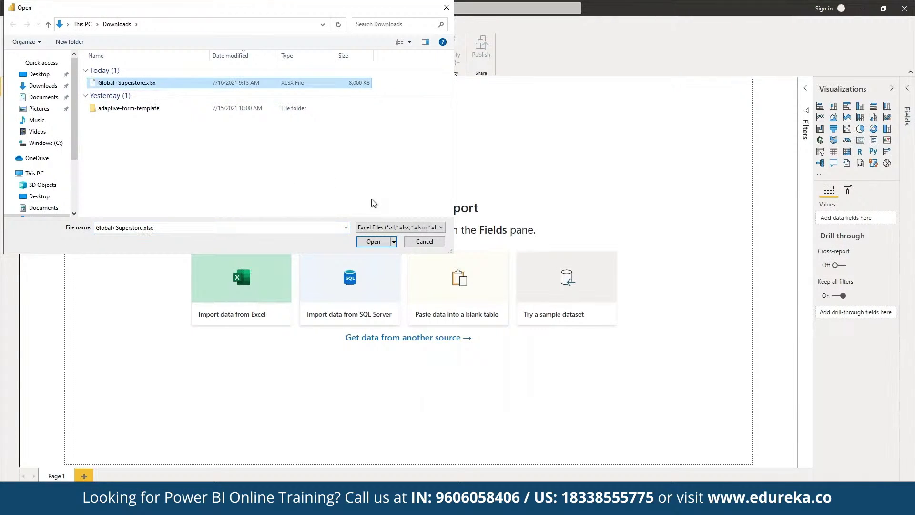
left_click(391, 241)
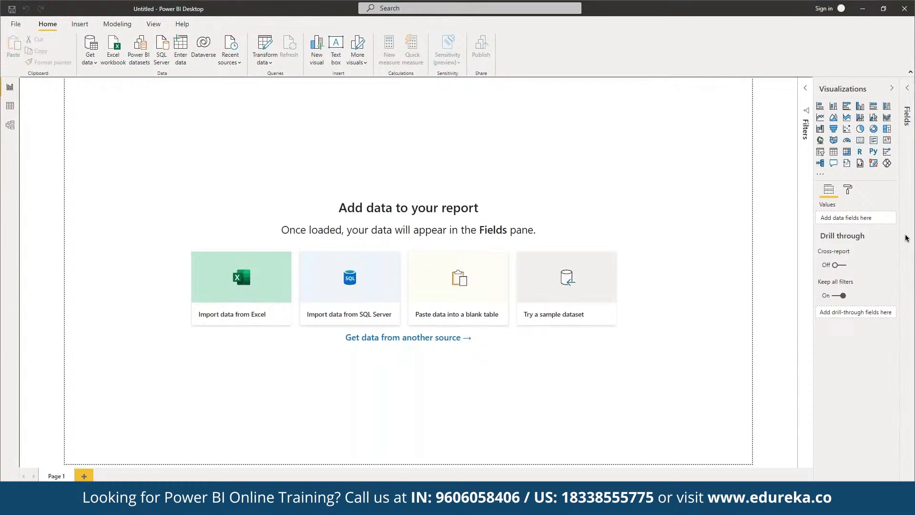
left_click(281, 160)
Tick the financials sheet of Financial Sample.xlsx in Navigator and load it into the report.
left_click(276, 160)
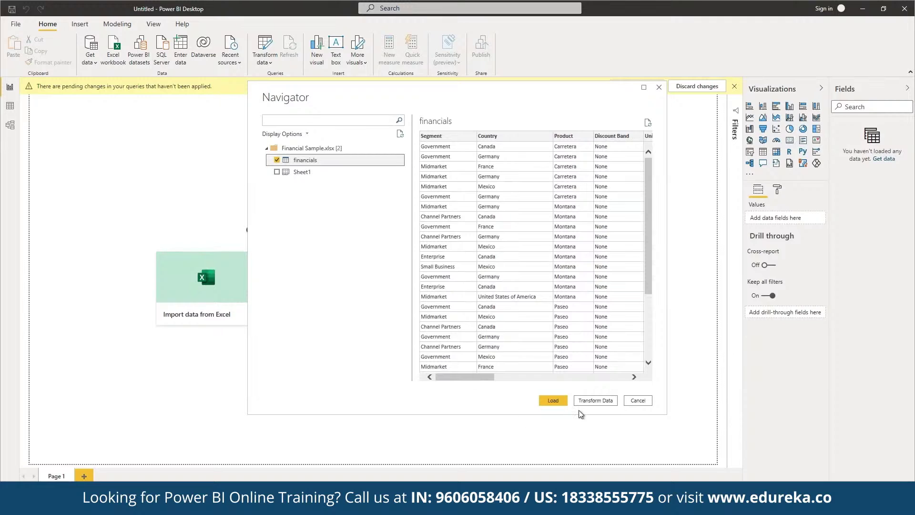
left_click(553, 399)
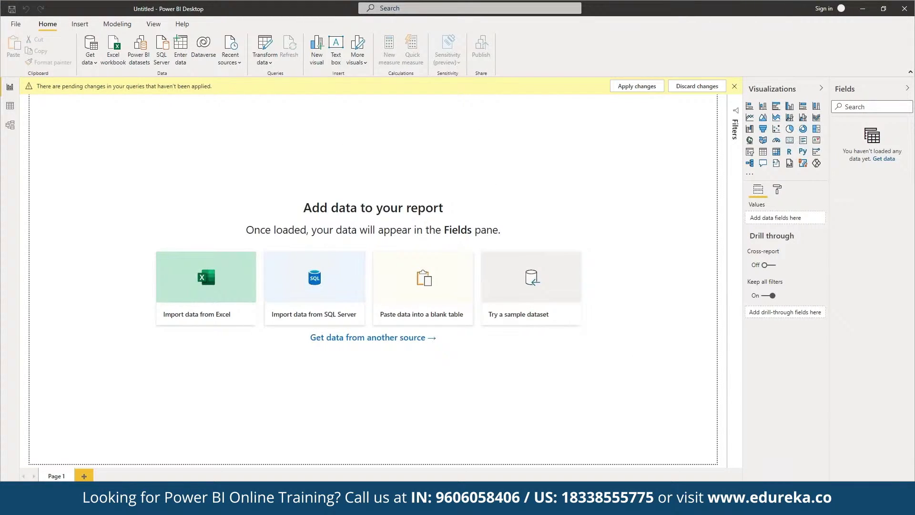
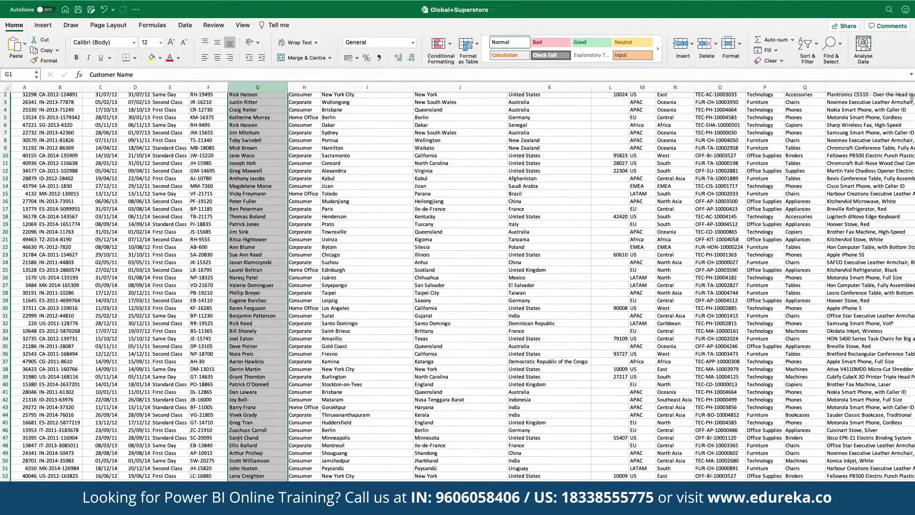
Scroll down through the Global+Superstore orders sheet in Excel.
scroll(884, 199, "down", 2)
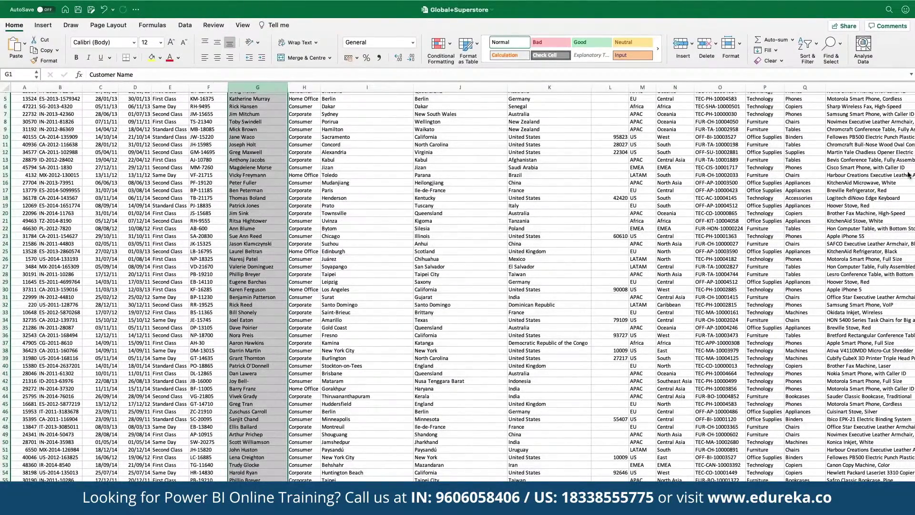
Check the People sheet's person and region list, then return to the orders sheet.
left_click(86, 488)
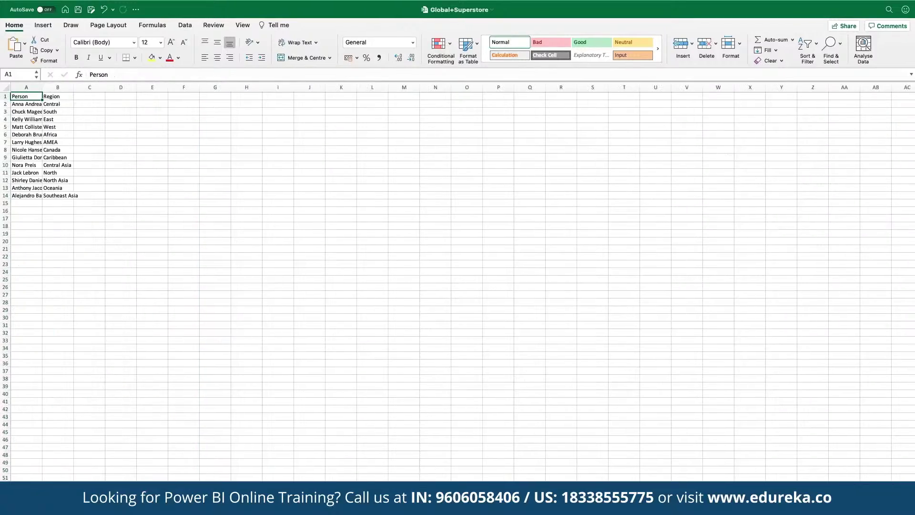
key("ctrl+Page_Up")
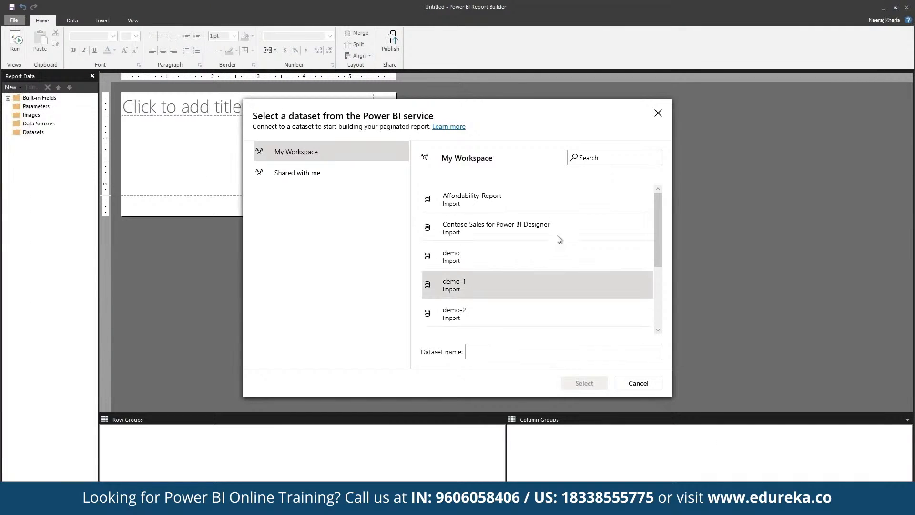
Connect to the Contoso Sales for Power BI Designer dataset and accept the data source.
left_click(558, 230)
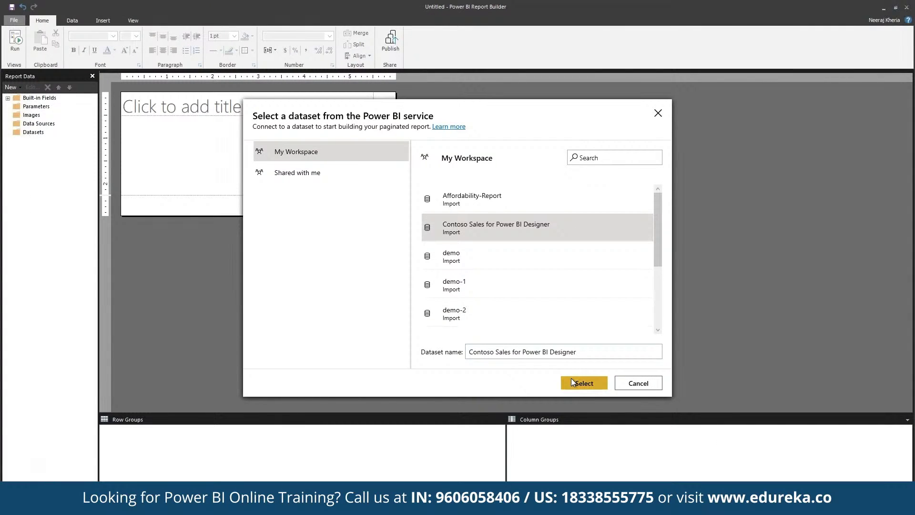
left_click(571, 379)
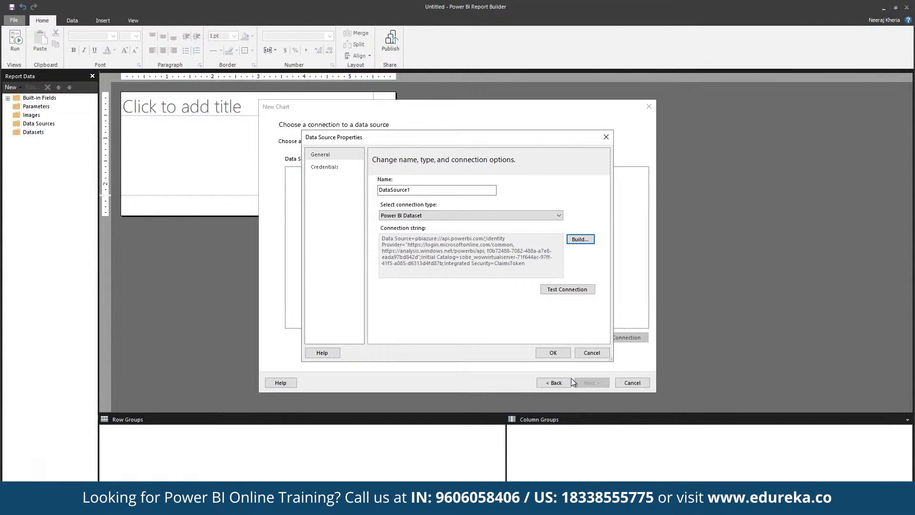
left_click(556, 353)
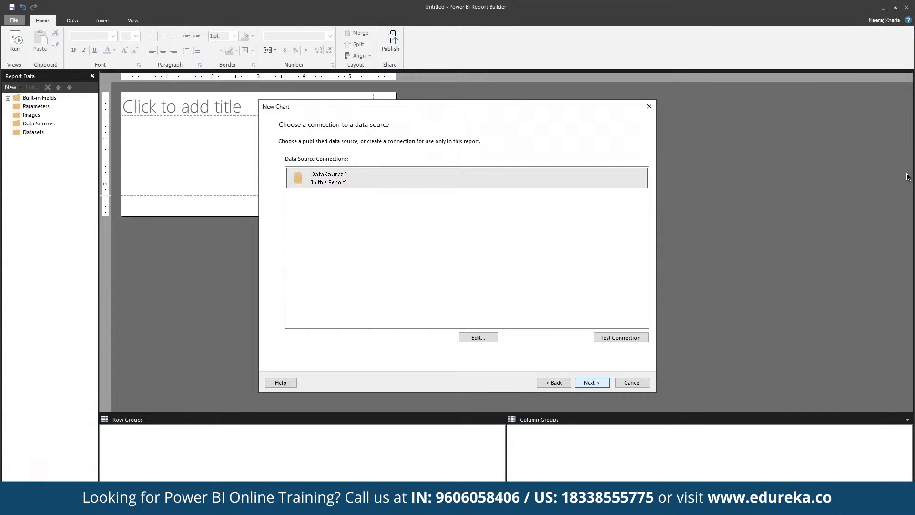
key("Return")
Add the Calendar DayOfMonth and ChannelName fields to the query designer.
left_click_drag(319, 254, 476, 289)
left_click_drag(319, 261, 496, 287)
left_click(322, 269)
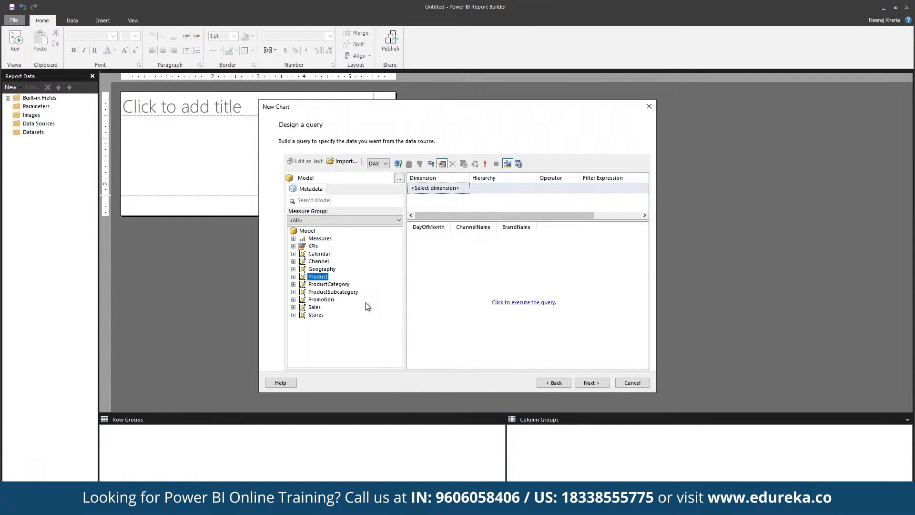
Add ProductCategory, SalesQuantity, TotalCost, UnitPrice and DiscountQuantity to the query, then pick the Line chart type.
left_click_drag(329, 284, 525, 286)
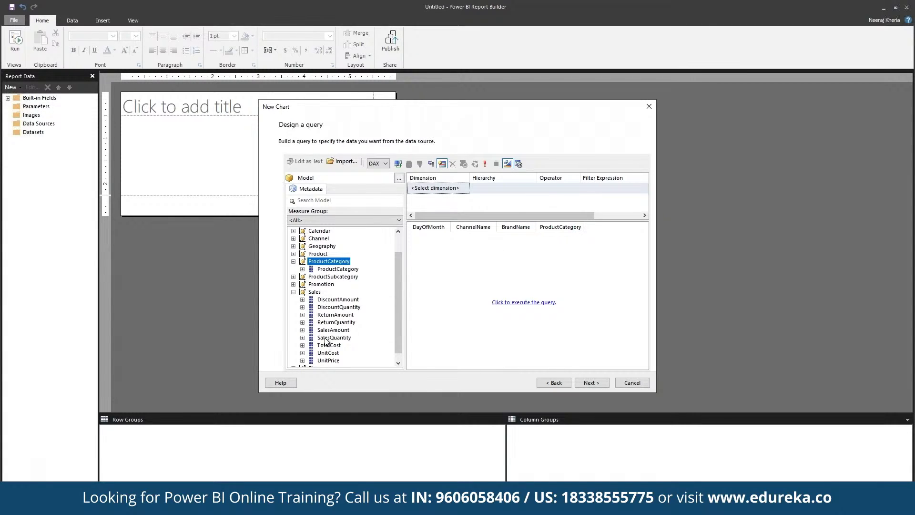
left_click_drag(326, 341, 521, 301)
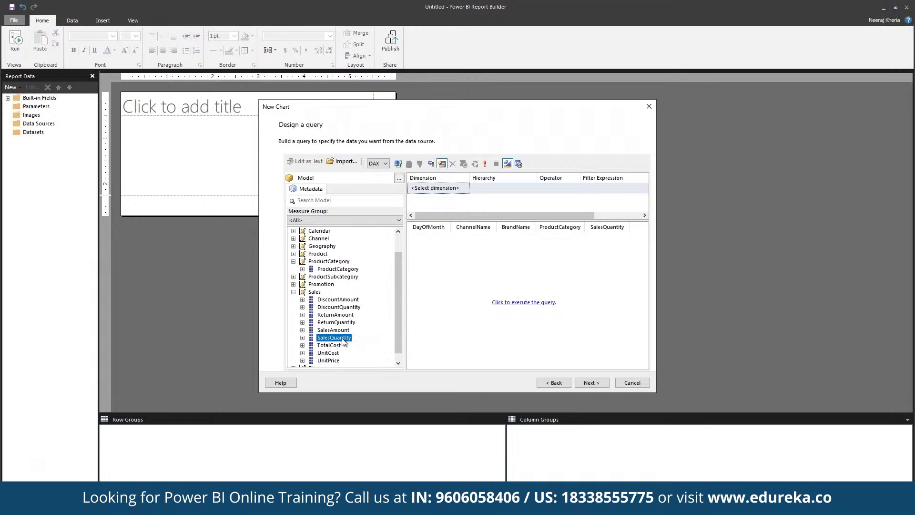
left_click_drag(329, 345, 439, 341)
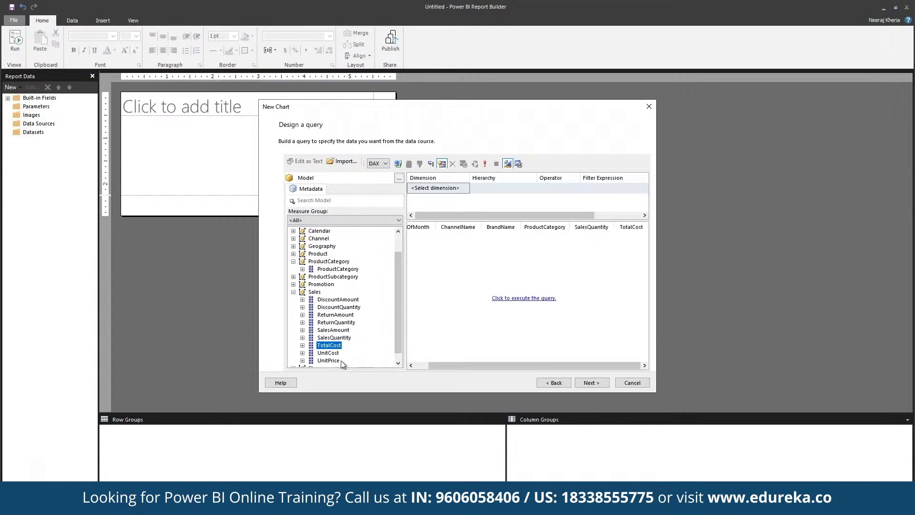
left_click_drag(341, 361, 524, 299)
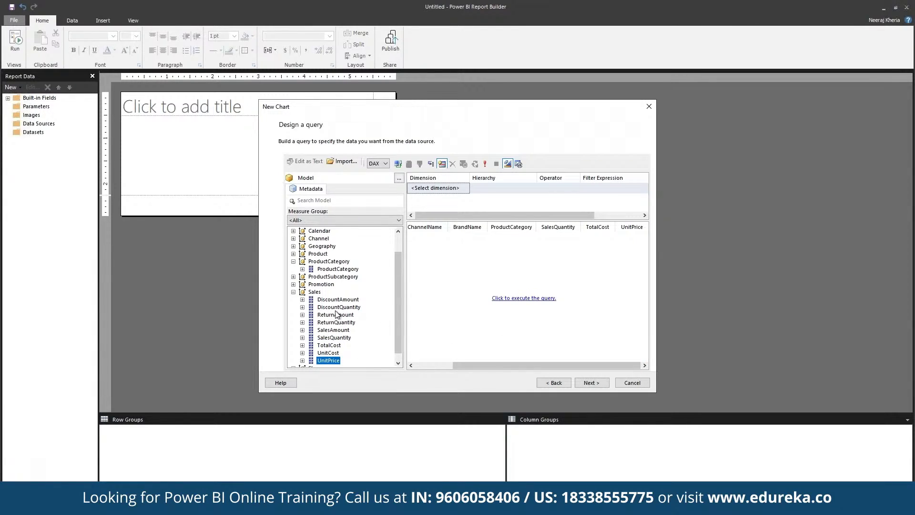
left_click_drag(338, 307, 475, 296)
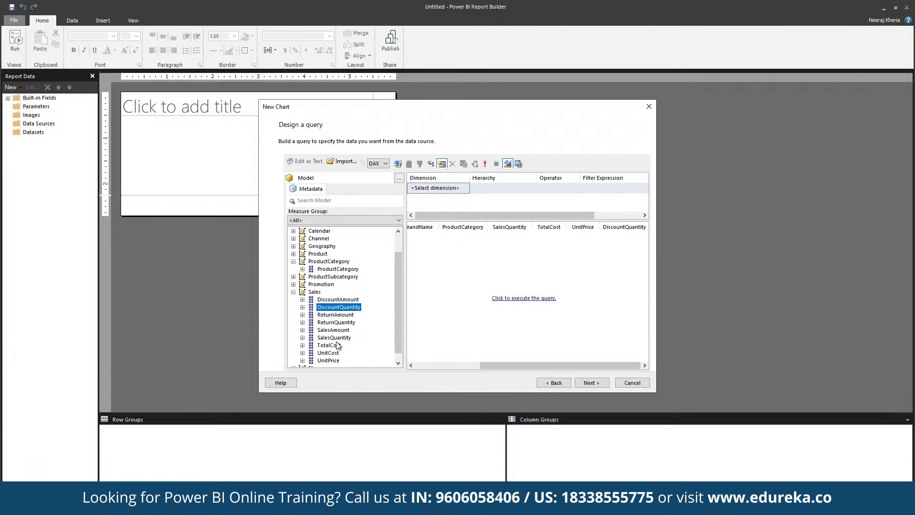
left_click(597, 383)
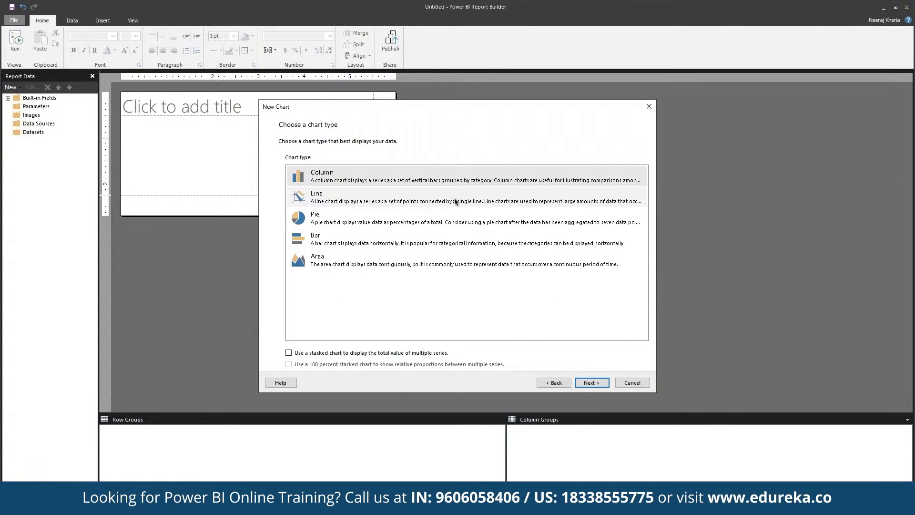
left_click(455, 202)
Put DayOfMonth in Series and SalesQuantity in Values for the line chart.
left_click(591, 383)
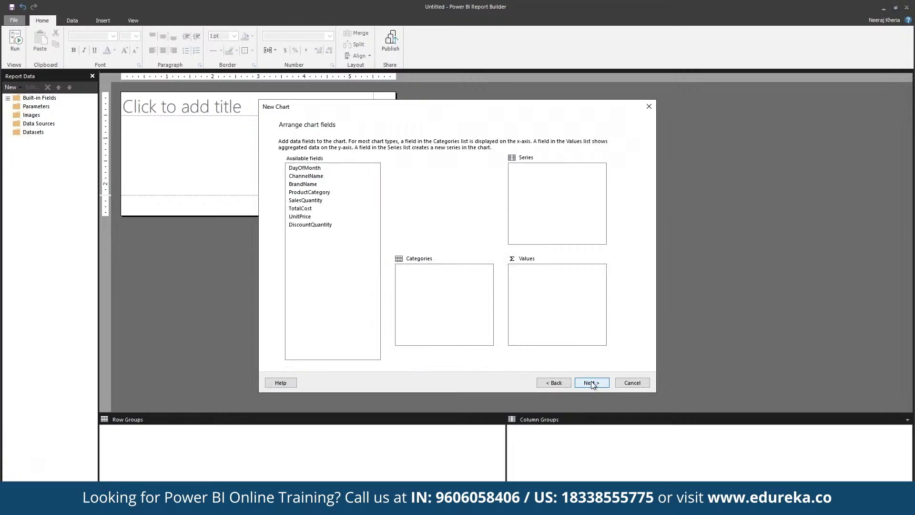
left_click(322, 168)
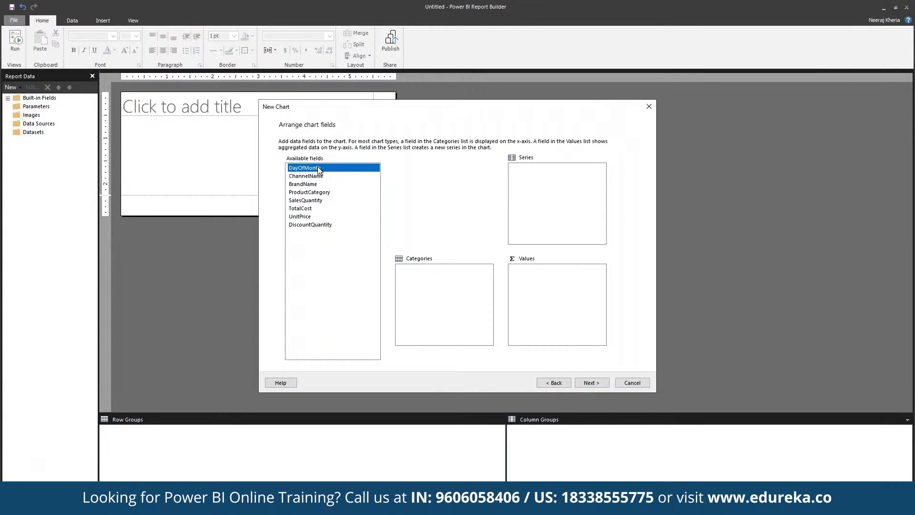
left_click_drag(318, 169, 547, 194)
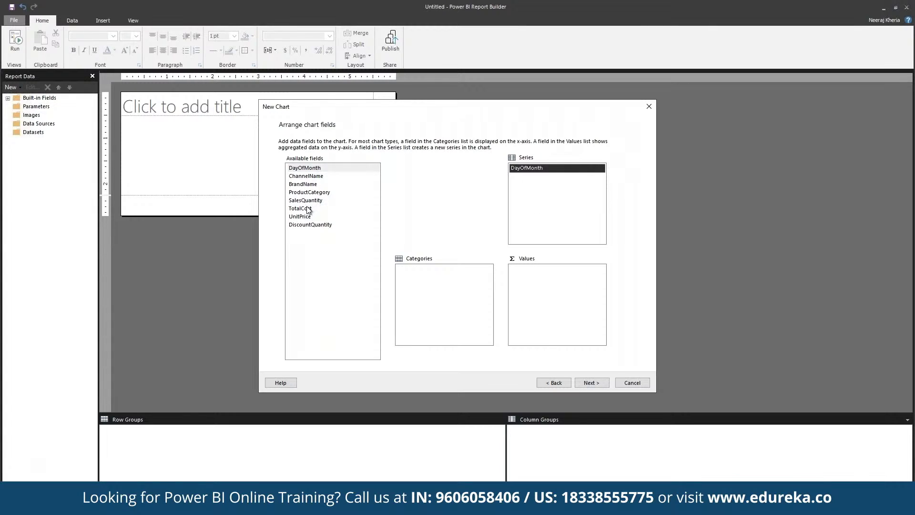
left_click_drag(309, 201, 580, 312)
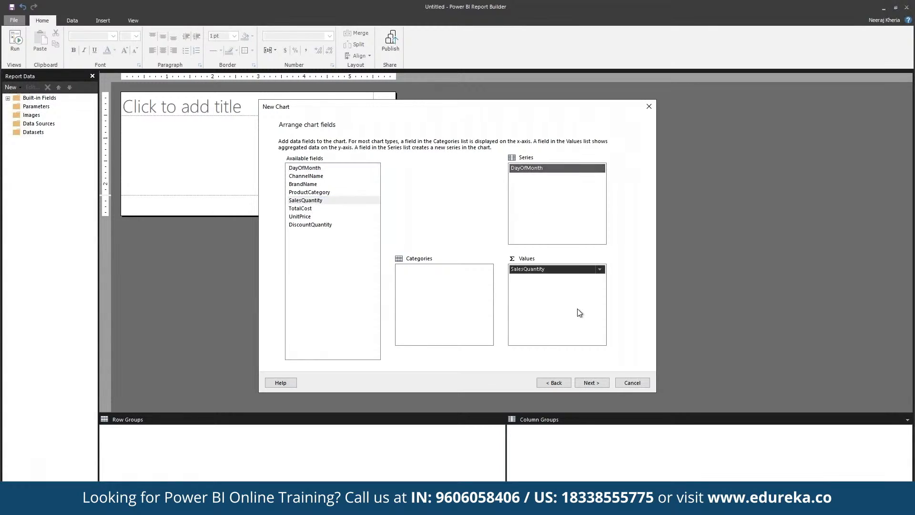